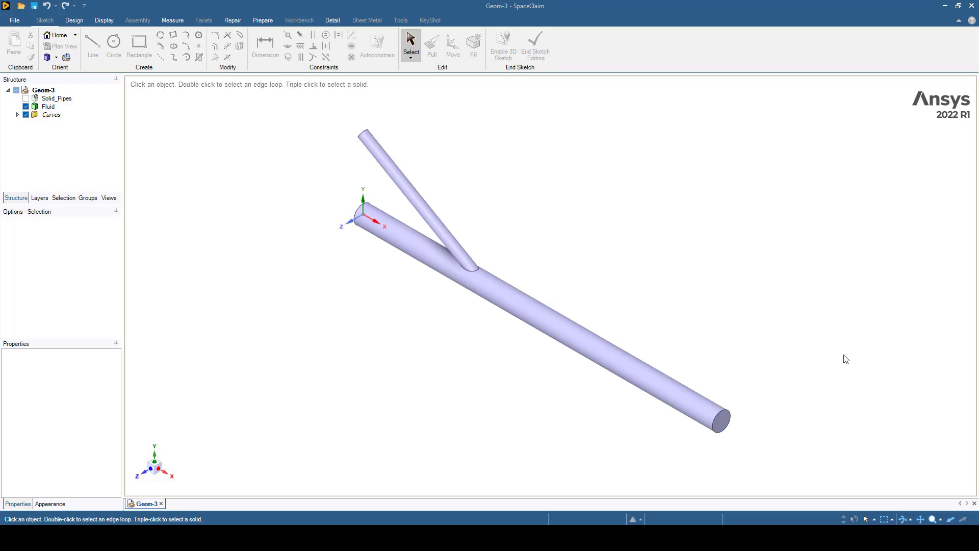
Toggle the Solid_Pipes and Fluid bodies' visibility and orbit to inspect the pipe
click(31, 100)
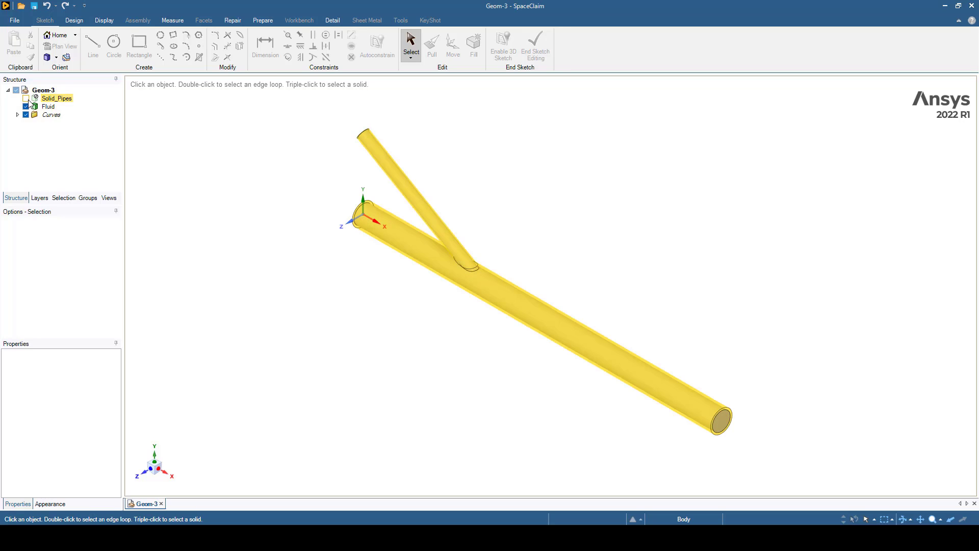
click(26, 98)
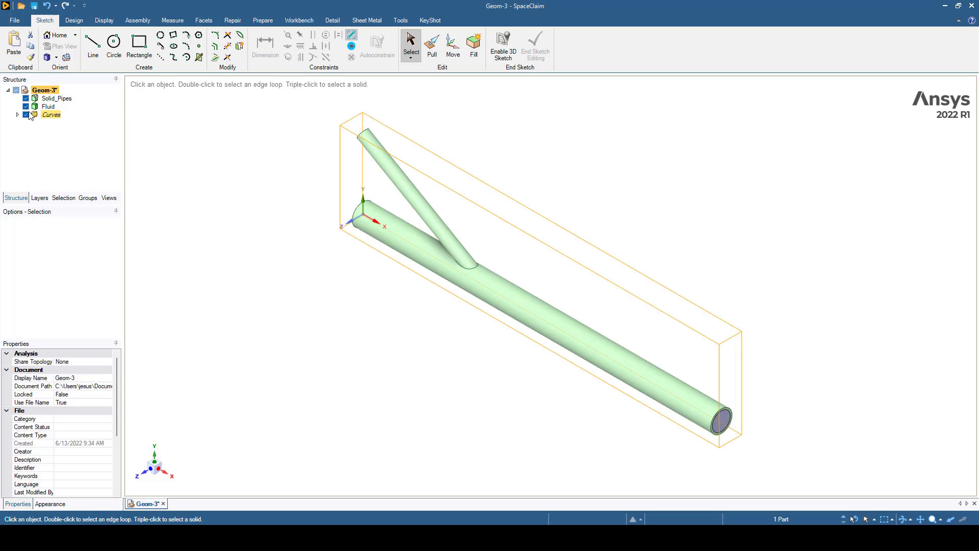
click(26, 107)
middle_drag(656, 240, 266, 153)
click(26, 106)
click(25, 98)
scroll(483, 224, down, 3)
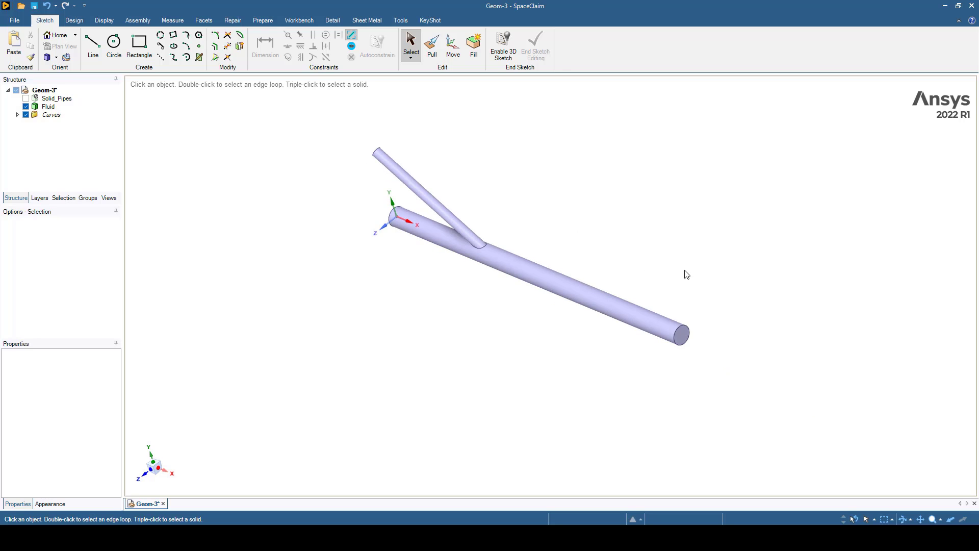
mouse_move(417, 300)
middle_down()
mouse_move(432, 284)
mouse_move(458, 285)
middle_up()
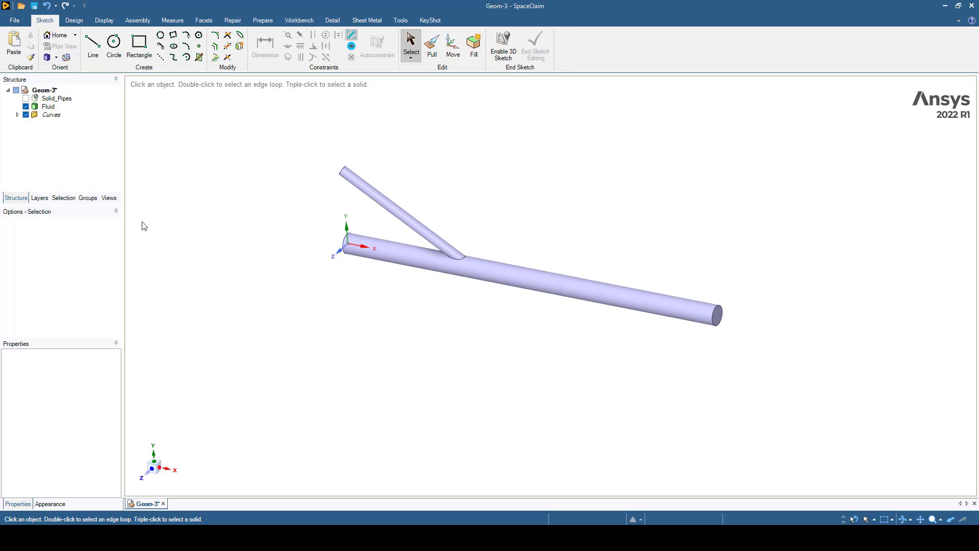
Highlight the Inlet, Inlet_Small and Outlet named selections on the model
click(86, 198)
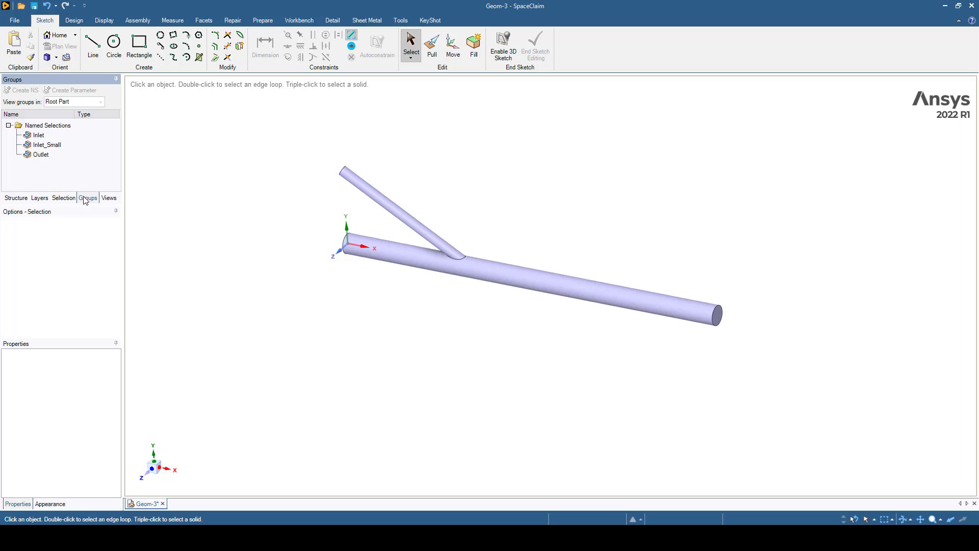
click(45, 134)
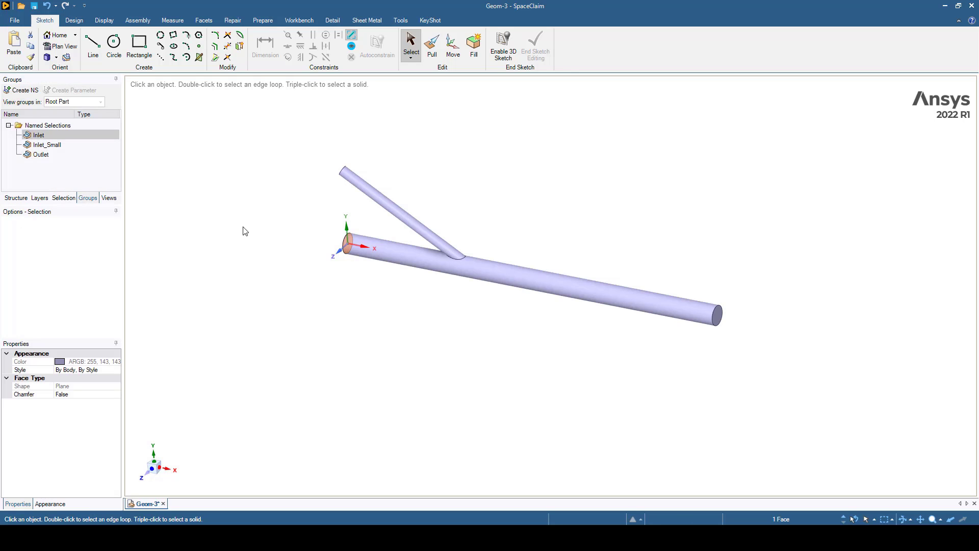
click(47, 145)
click(41, 154)
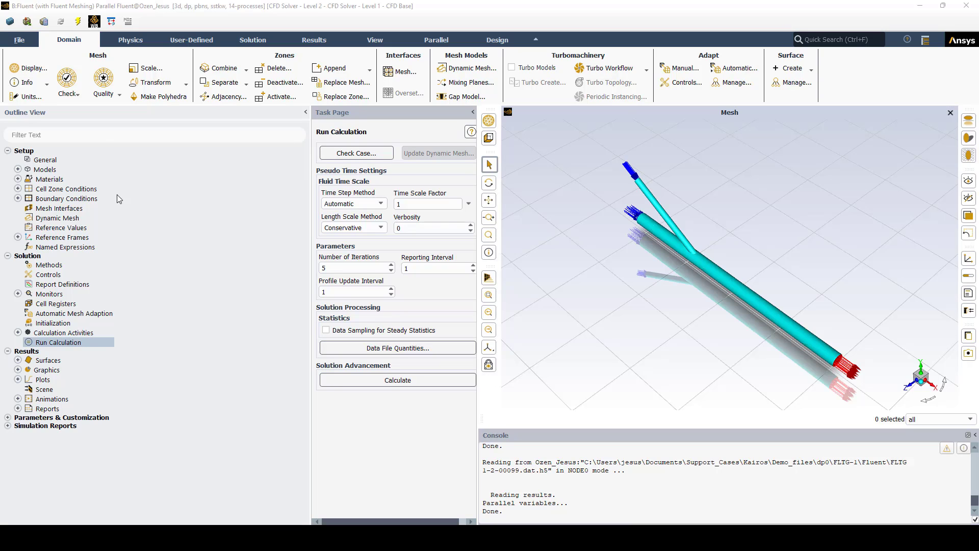
Set the inlet_small boundary's thermal temperature to 750 K
click(17, 198)
click(28, 208)
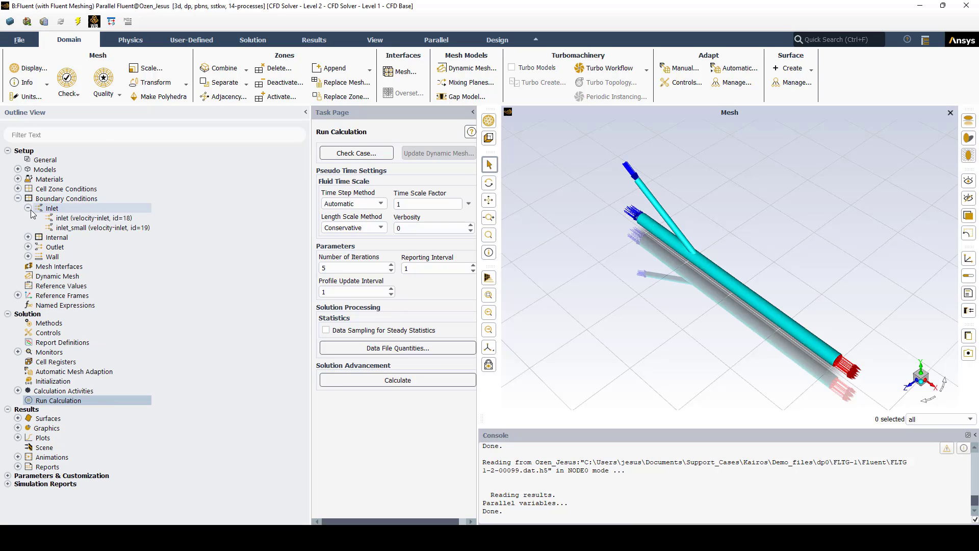
click(82, 228)
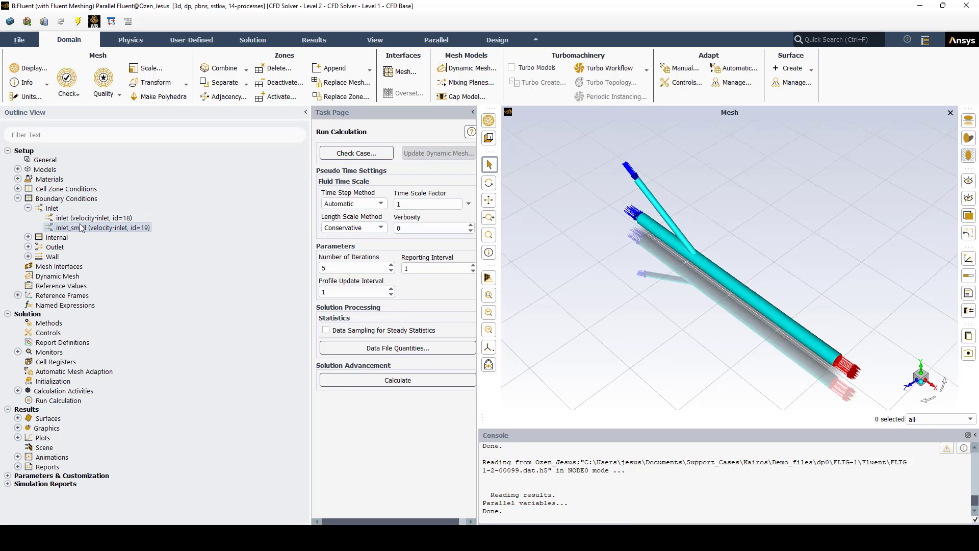
double_click(139, 230)
click(461, 351)
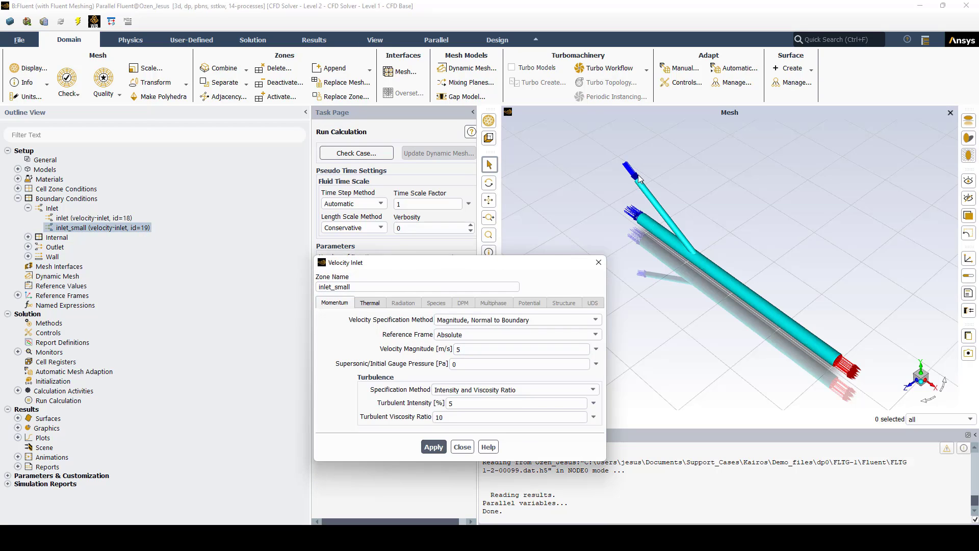
click(370, 303)
double_click(382, 320)
text(750)
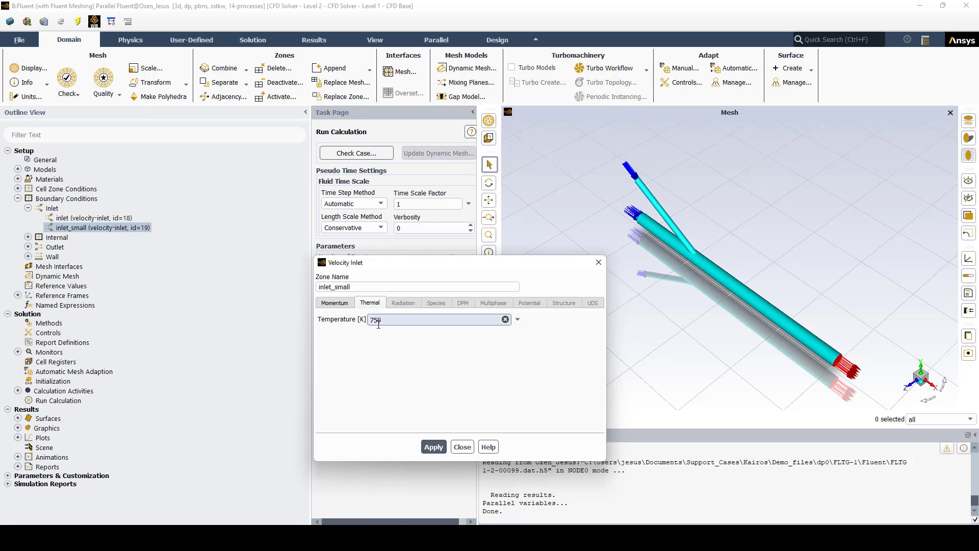
click(462, 447)
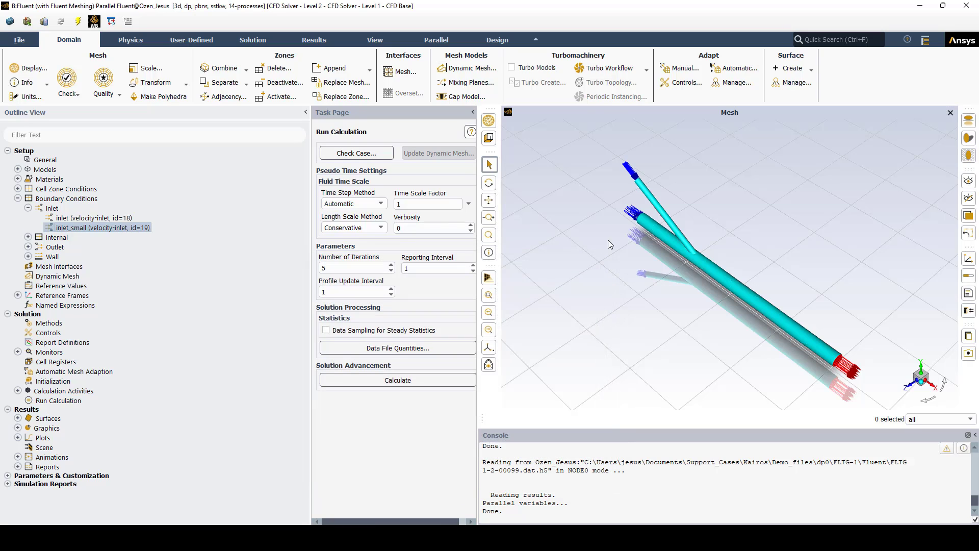
Confirm the main inlet boundary's temperature remains 300 K
ctrl+click(81, 219)
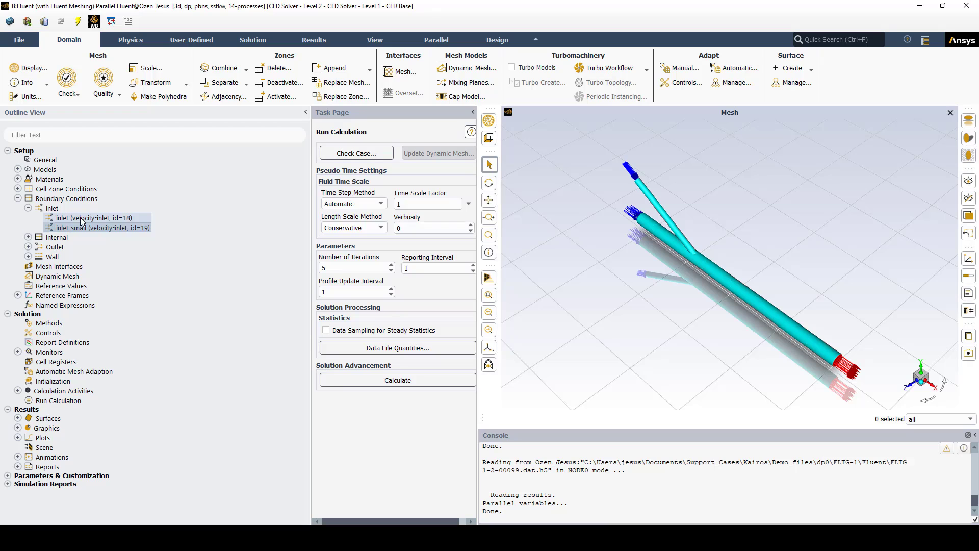
click(81, 219)
double_click(105, 221)
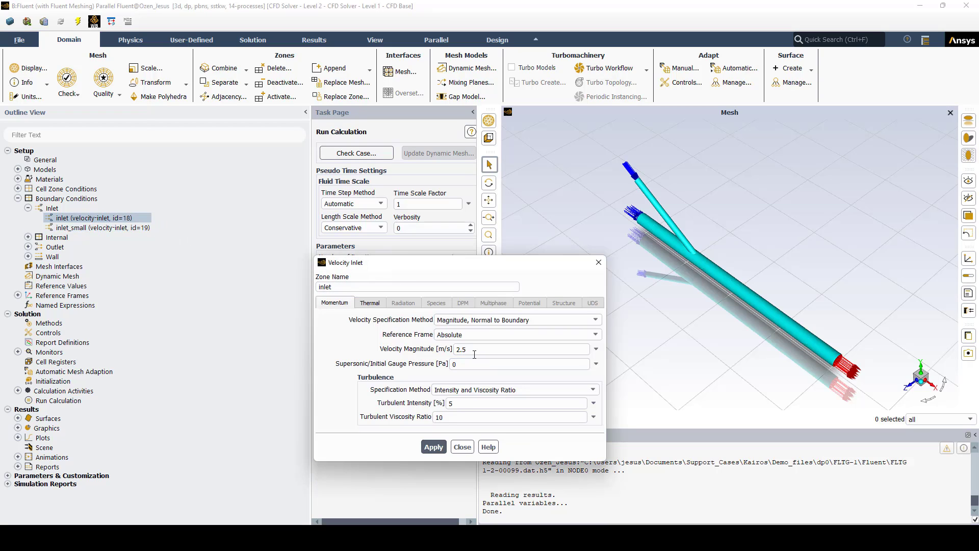
click(374, 304)
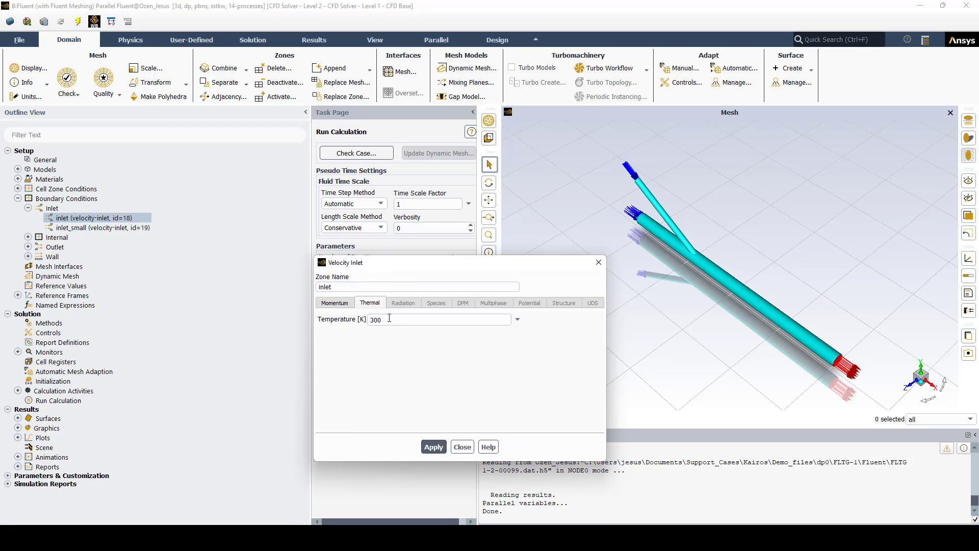
click(462, 447)
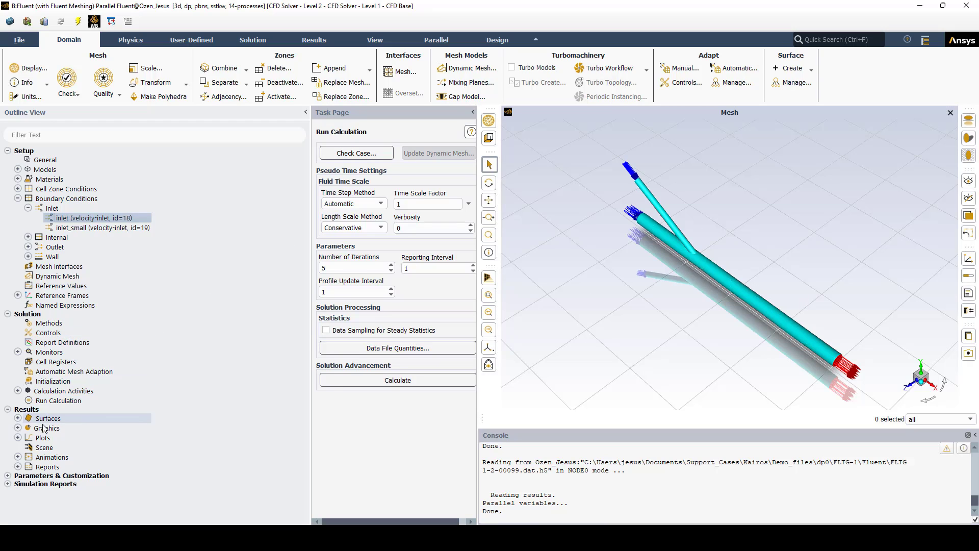
Display the static temperature contour on the fluid with plane-xy excluded
click(19, 429)
click(28, 447)
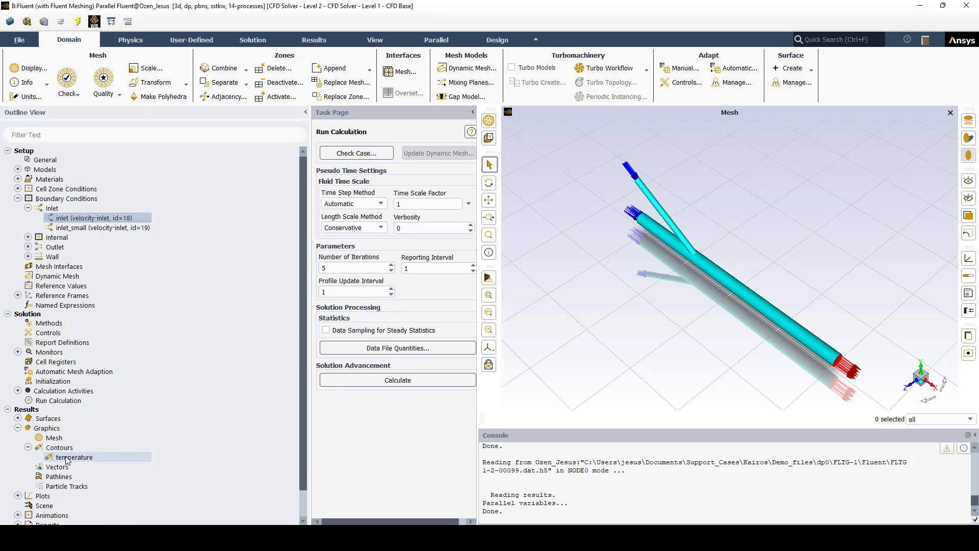
click(67, 458)
double_click(68, 459)
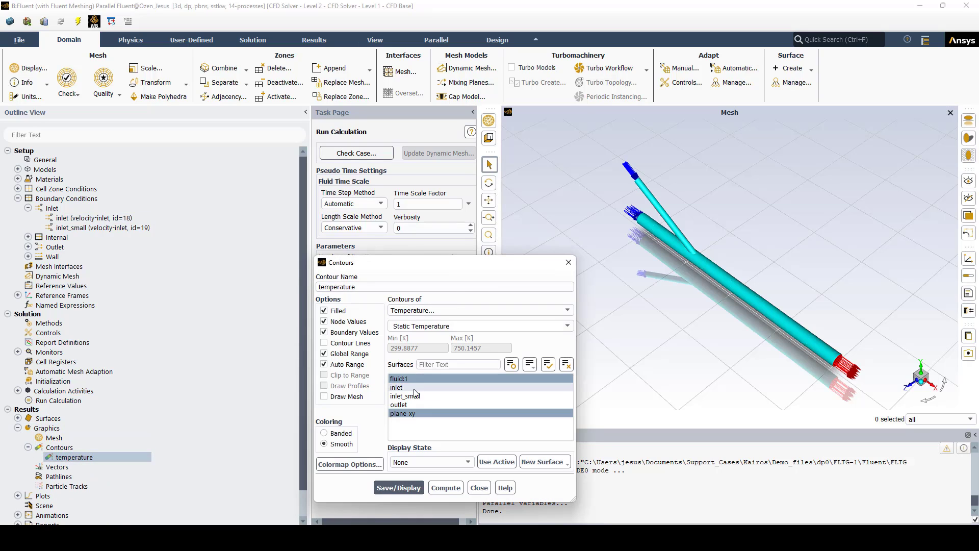
click(403, 413)
click(398, 487)
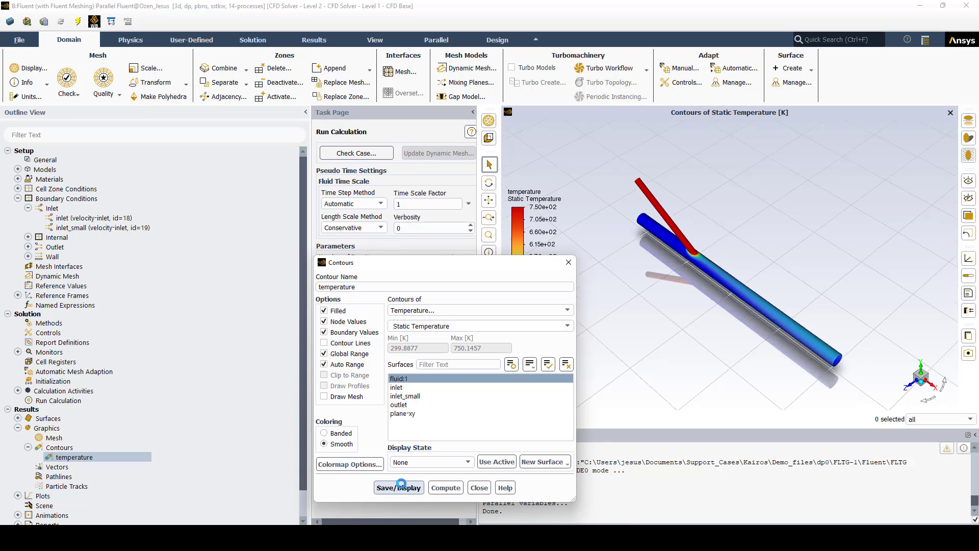
click(730, 291)
scroll(707, 267, up, 5)
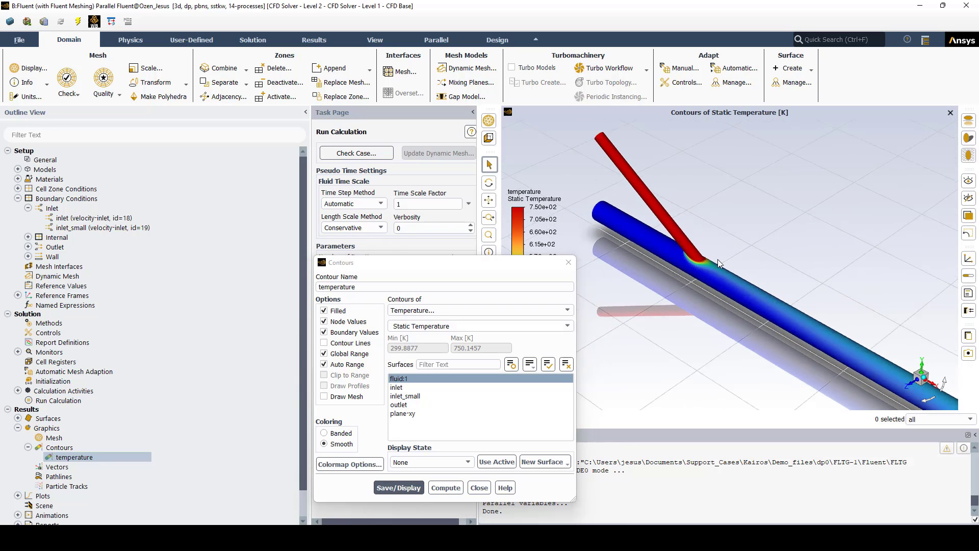
scroll(730, 278, down, 2)
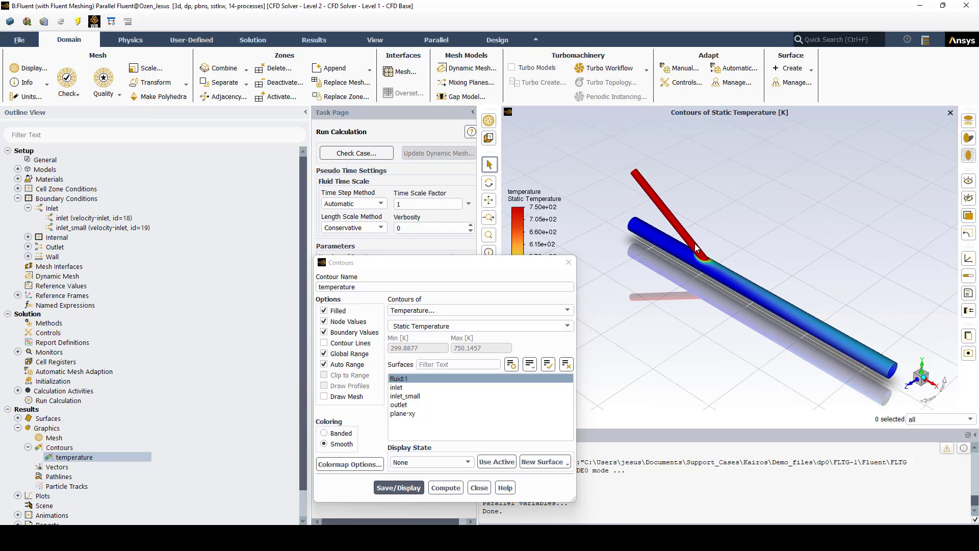
drag(530, 263, 470, 225)
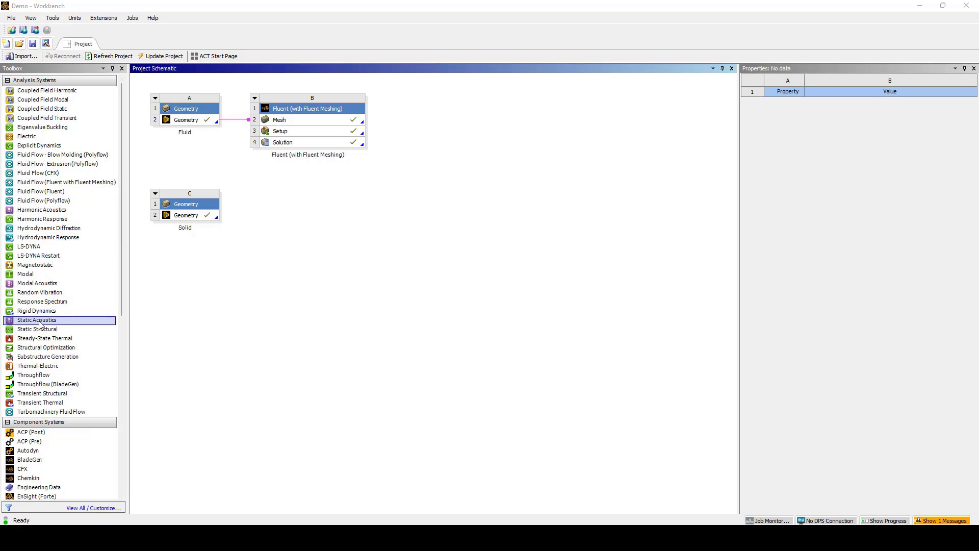
Add a Static Structural system sharing the Solid geometry and linked to the Fluent solution
drag(42, 332, 335, 222)
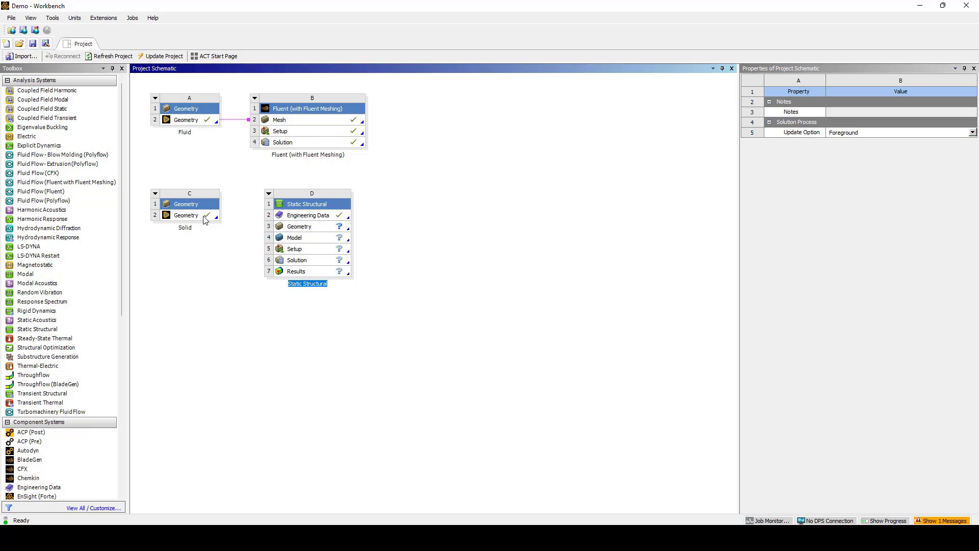
drag(206, 220, 310, 229)
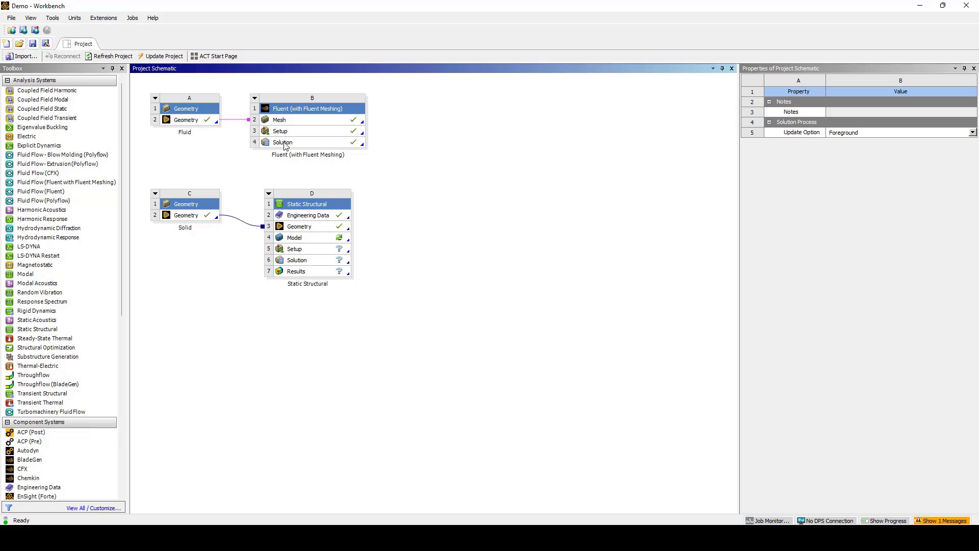
drag(326, 144, 313, 250)
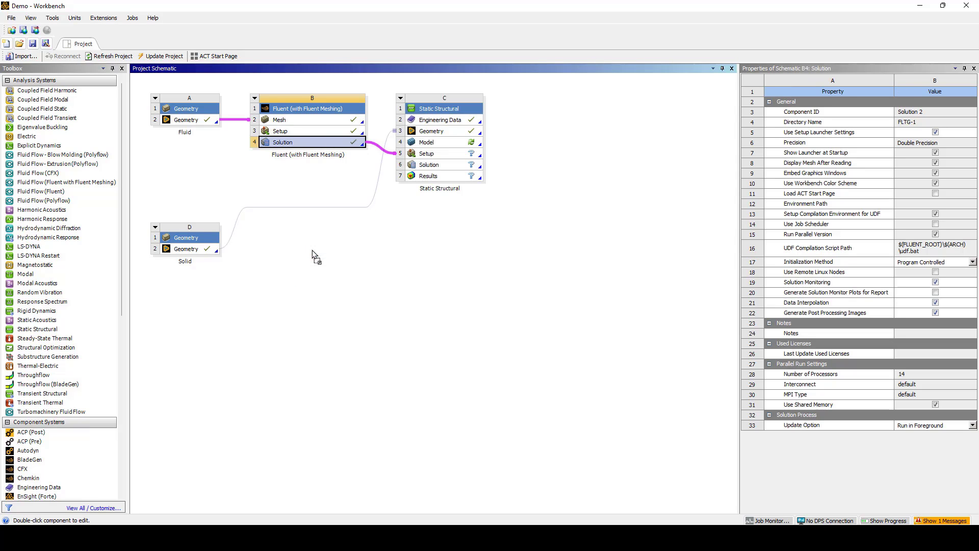
Connect the Fluent solution to the structural Setup and launch the Model in Mechanical
click(421, 214)
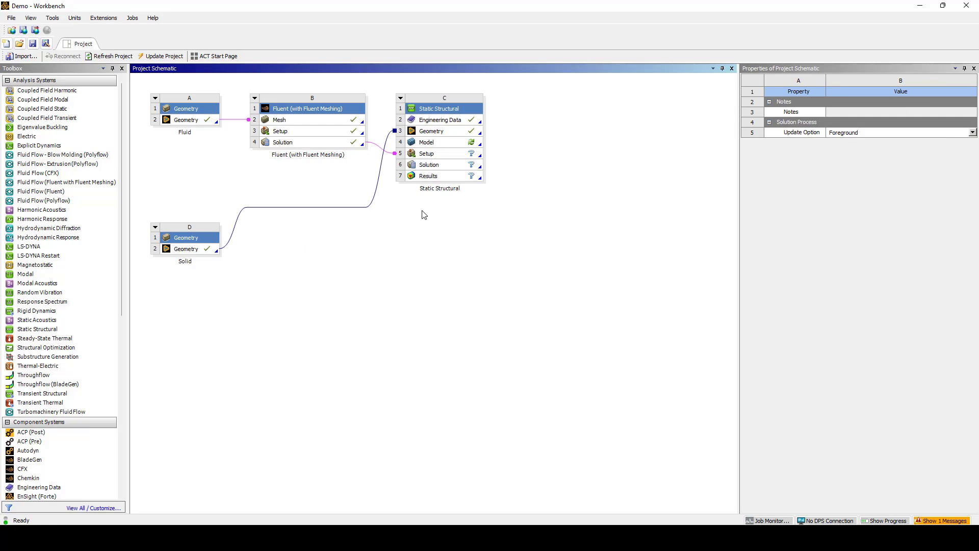
click(445, 146)
double_click(446, 146)
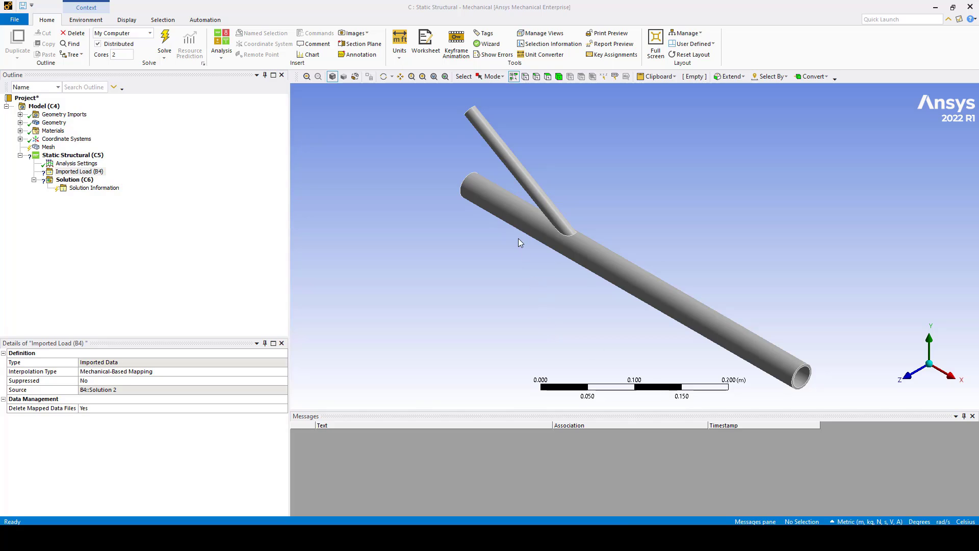
Set the mesh element size to 0.002 m and generate the mesh
click(49, 147)
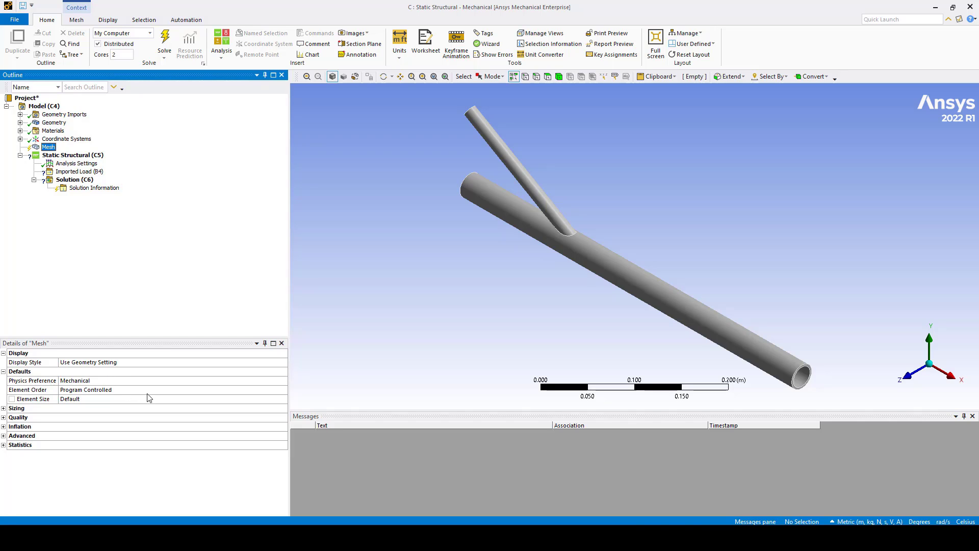
click(112, 399)
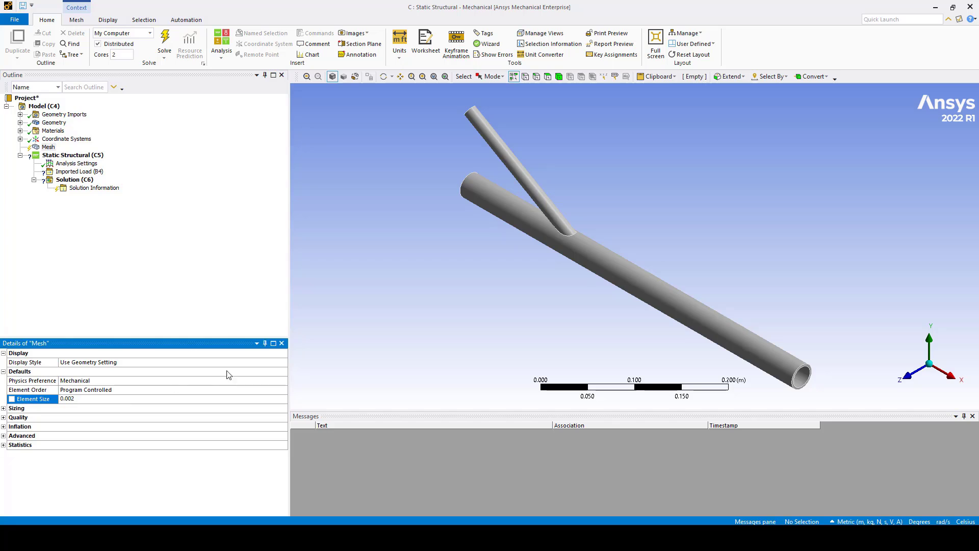
click(155, 310)
right_click(49, 149)
click(81, 179)
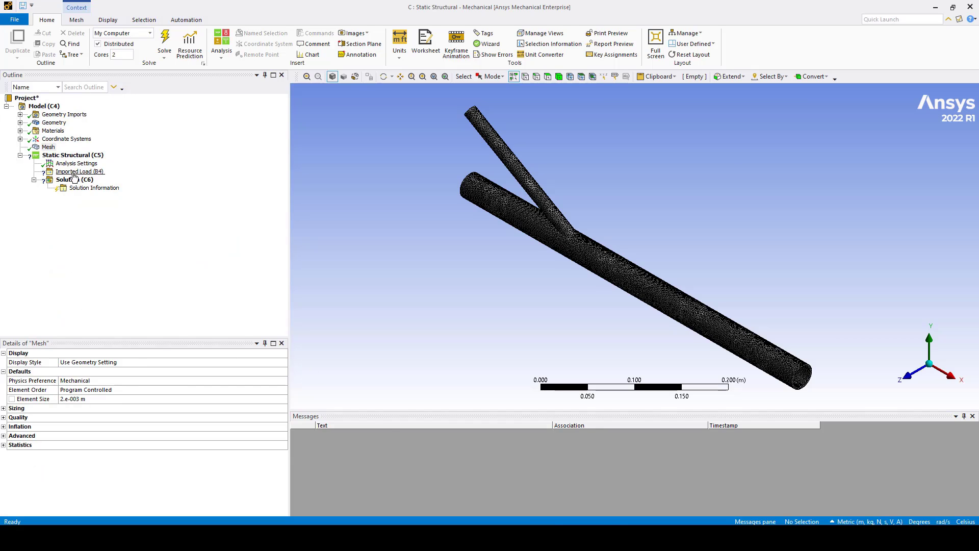
Insert an Imported Body Temperature under the Imported Load, scoped to the pipe body
right_click(74, 177)
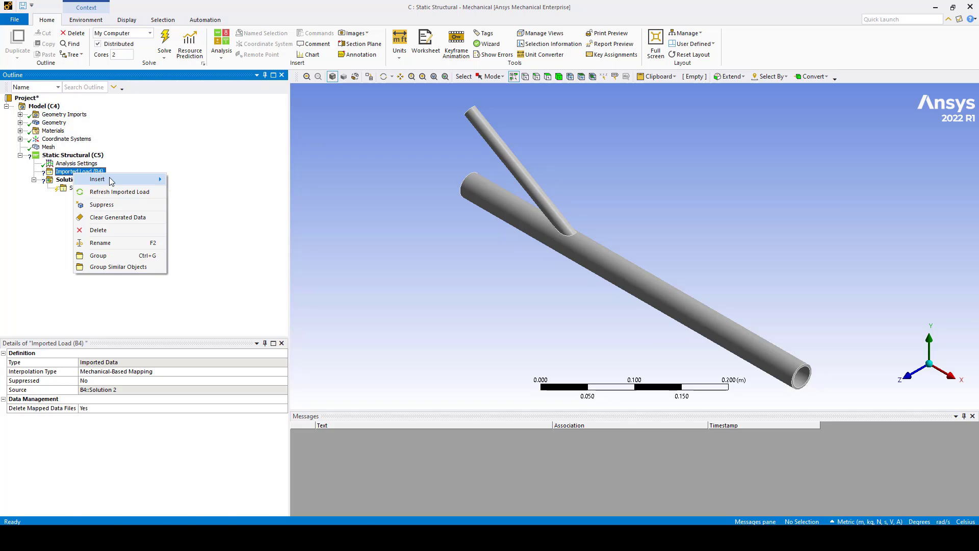
mouse_move(111, 180)
click(195, 182)
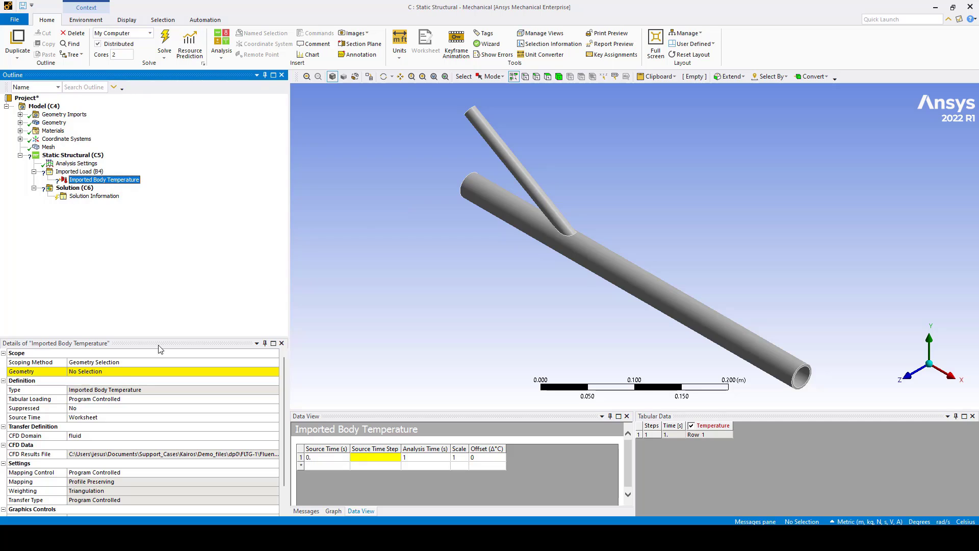
click(113, 378)
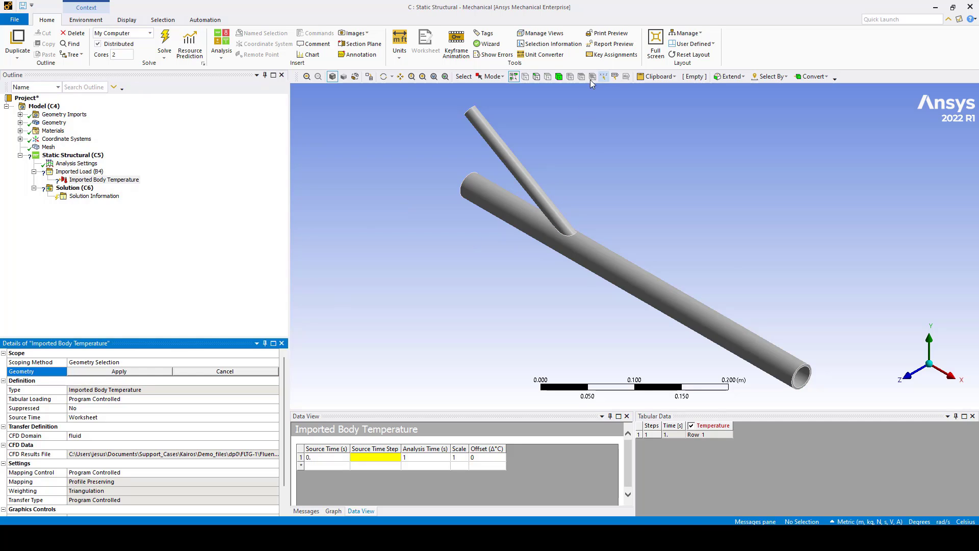
click(558, 78)
click(522, 172)
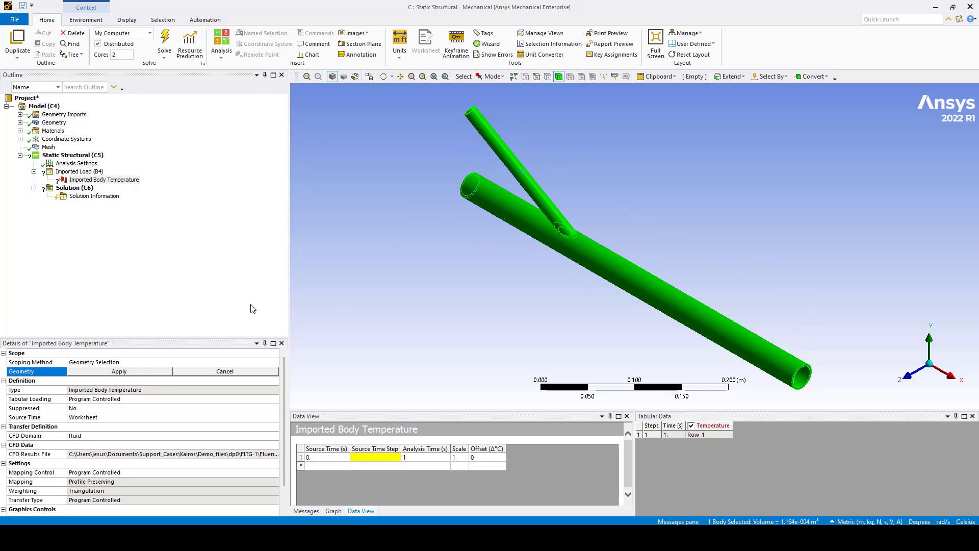
click(118, 371)
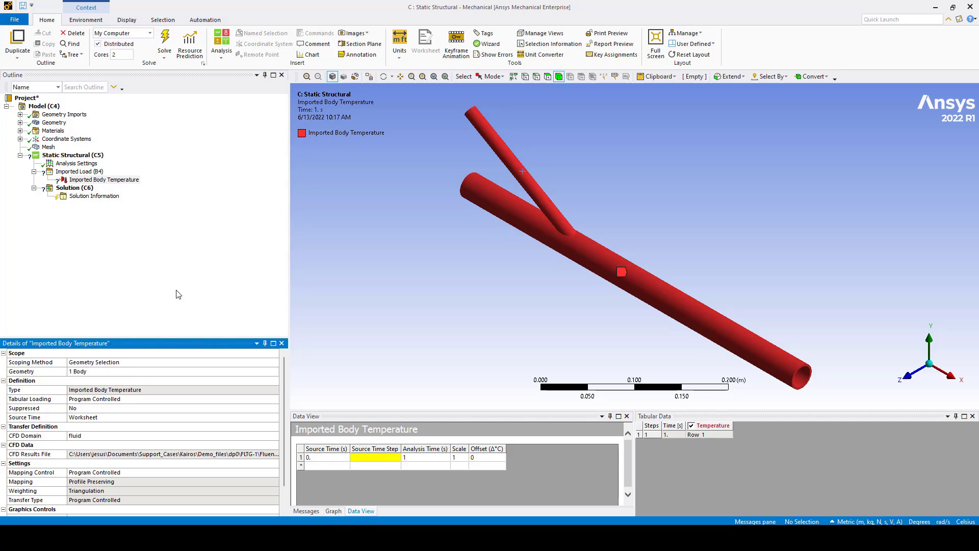
Set the imported temperature's Source Time Step to -1
click(398, 457)
click(398, 458)
click(395, 459)
click(370, 469)
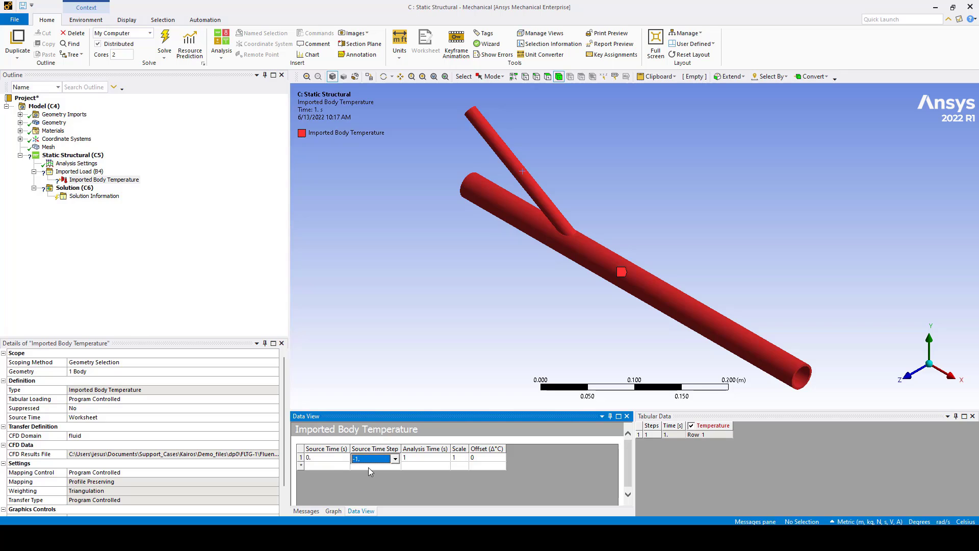
click(253, 301)
Import the Fluent temperatures onto the pipe and orbit to inspect the 26.85–476.86 °C contour
right_click(90, 182)
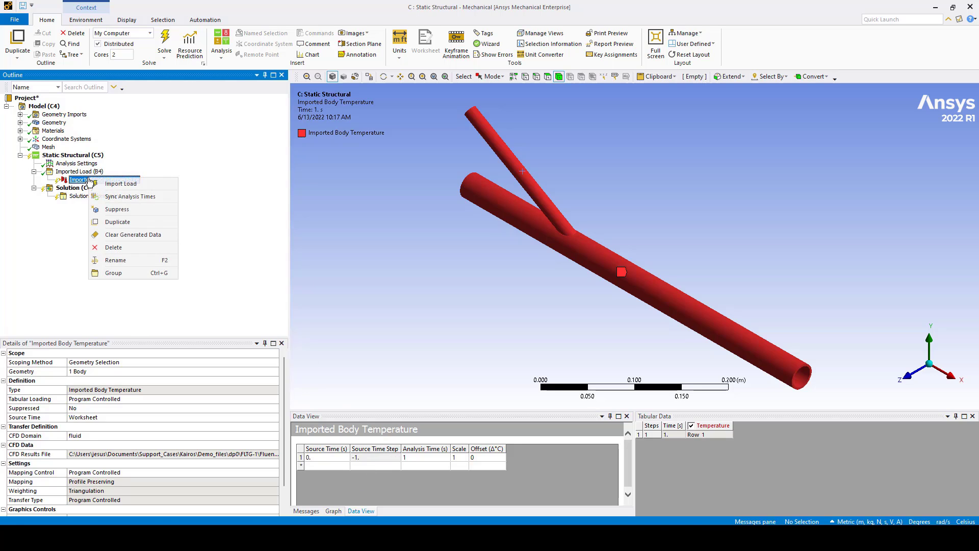
click(118, 184)
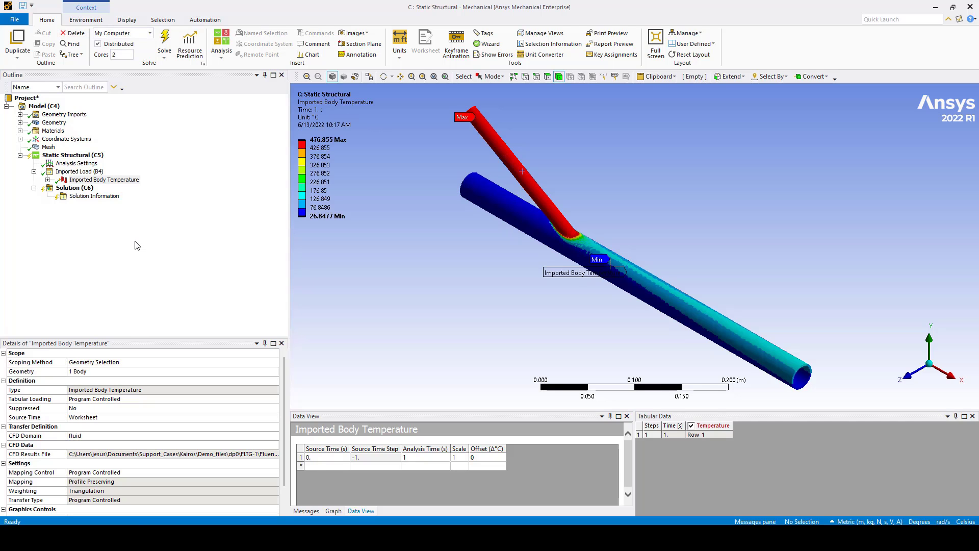
mouse_move(320, 151)
mouse_move(698, 277)
middle_down()
mouse_move(657, 190)
mouse_move(596, 168)
mouse_move(656, 191)
mouse_move(688, 252)
mouse_move(616, 258)
middle_up()
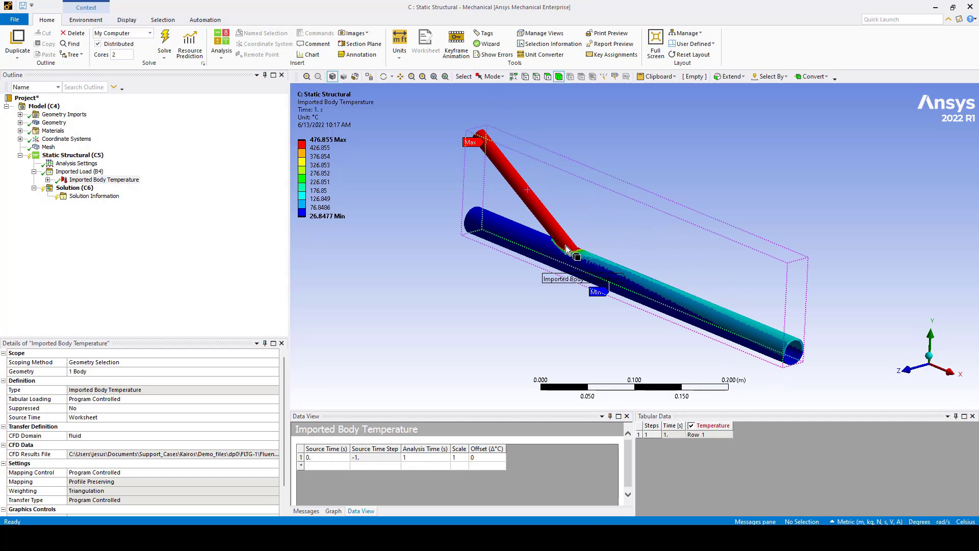
Inspect the meshed pipe, bringing the main pipe's near end into view under Static Structural
click(74, 189)
right_click(75, 189)
mouse_move(114, 195)
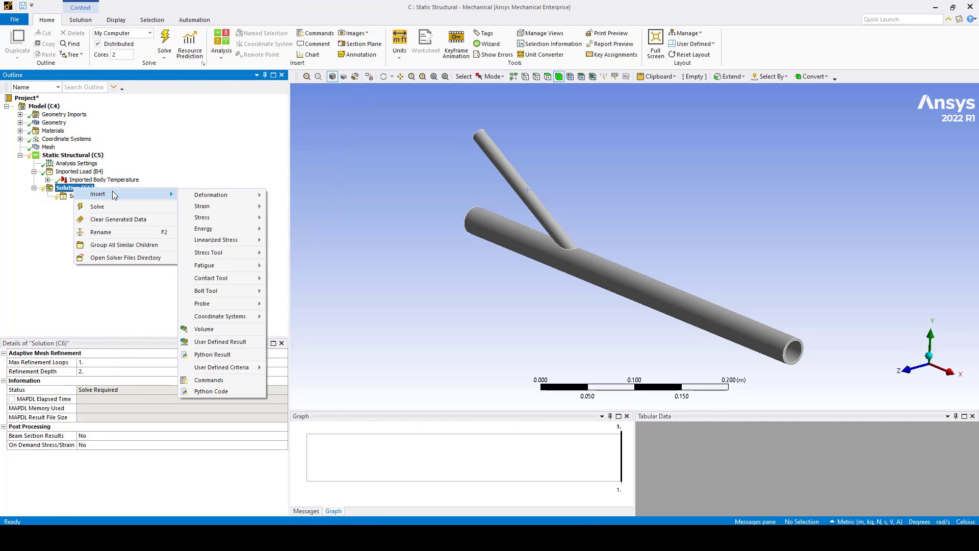
middle_drag(465, 193, 540, 204)
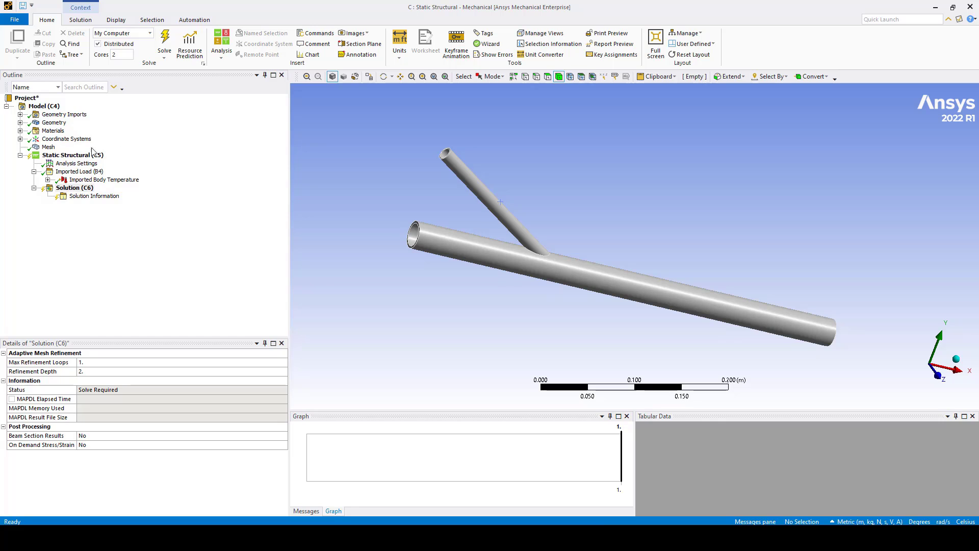
click(48, 148)
middle_drag(409, 245, 446, 175)
click(548, 80)
ctrl+middle_drag(391, 160, 408, 240)
scroll(395, 278, up, 2)
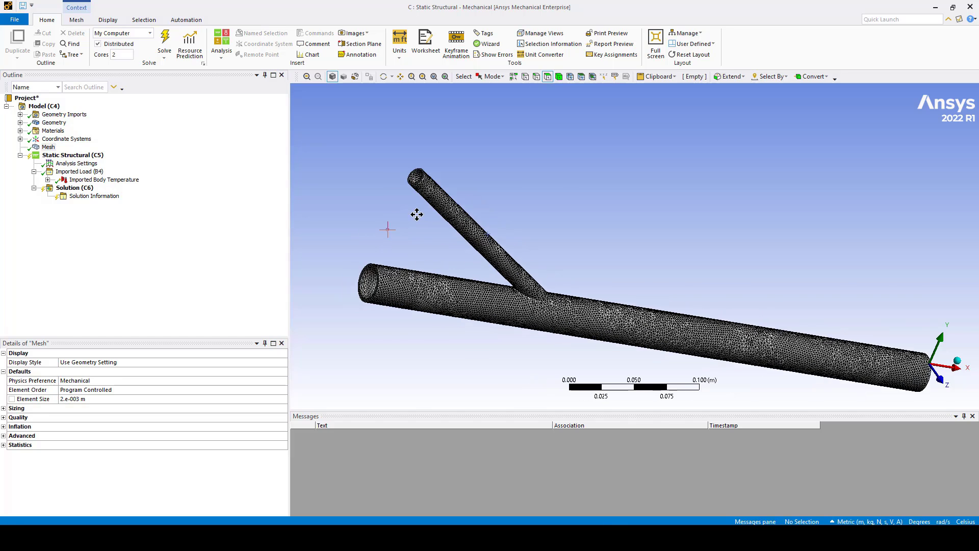
click(73, 155)
scroll(472, 245, up, 1)
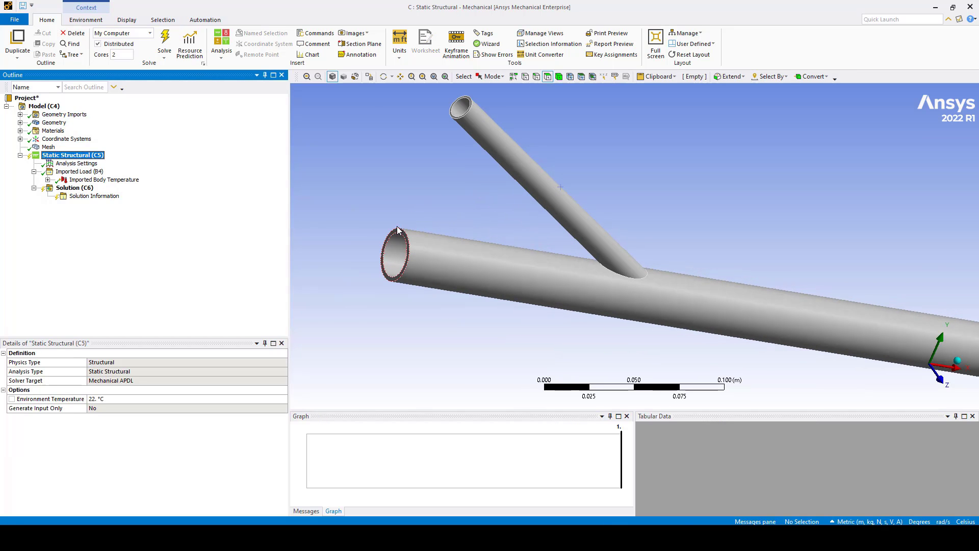
Add a fixed support on the main pipe's near end face
click(399, 236)
right_click(406, 235)
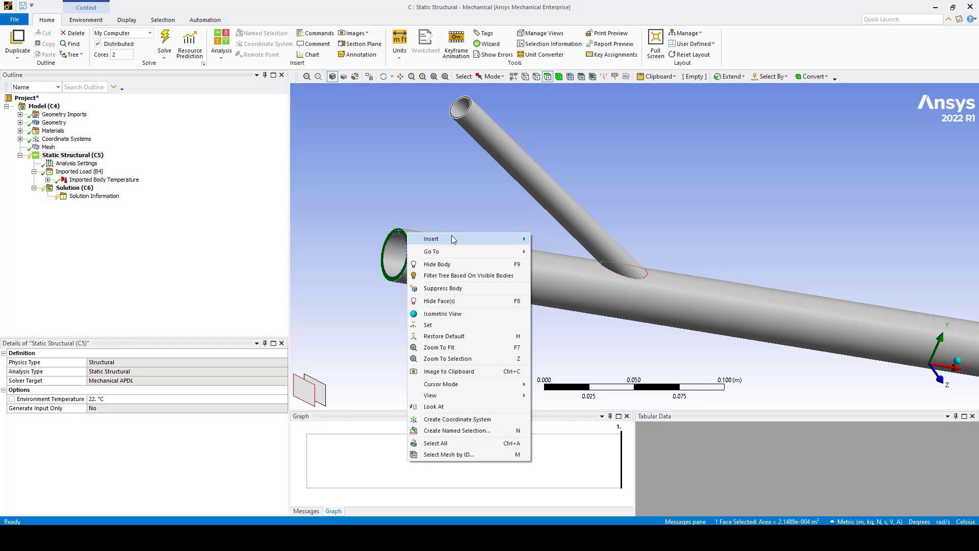
mouse_move(464, 238)
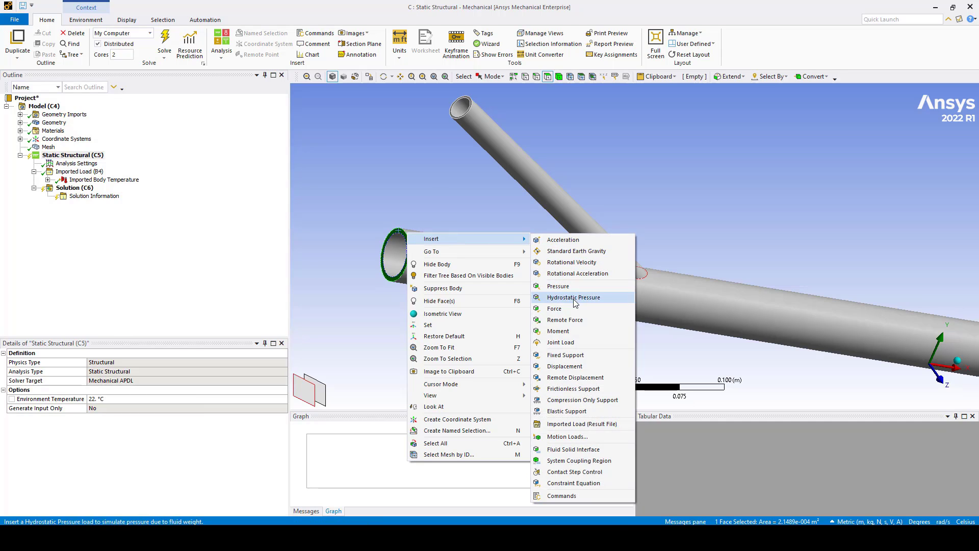
click(580, 357)
Add a second fixed support on the main pipe's far end face
scroll(683, 233, up, 1)
scroll(802, 215, down, 4)
middle_drag(755, 249, 632, 230)
scroll(720, 268, up, 3)
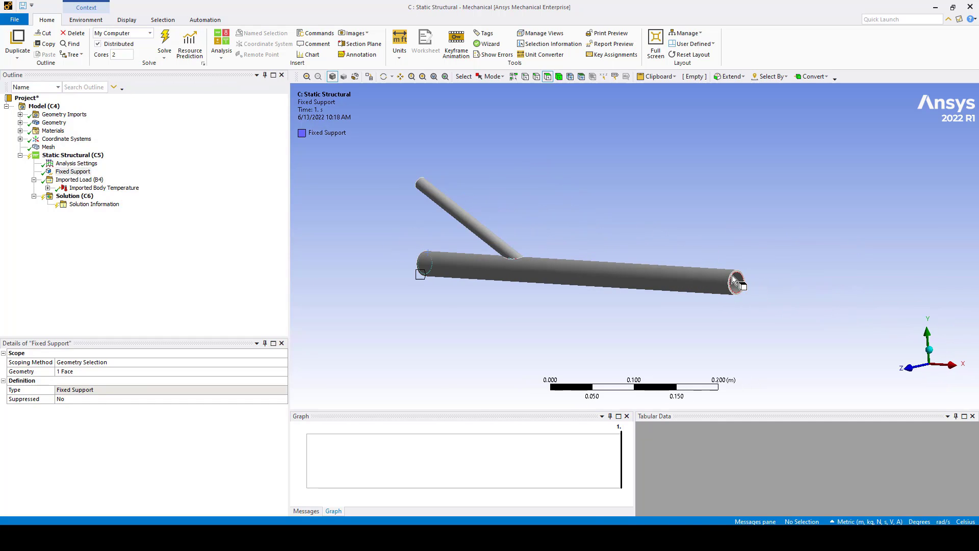
click(732, 279)
right_click(733, 278)
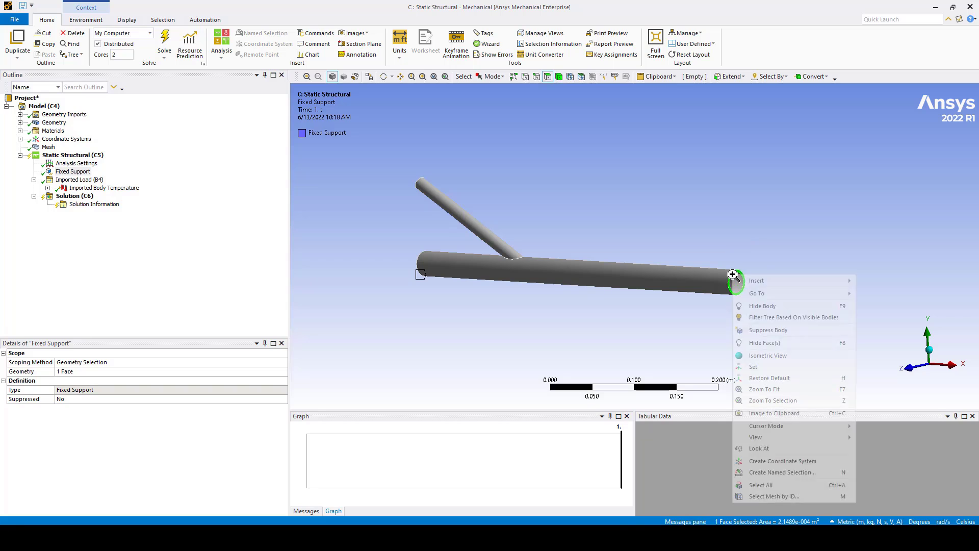
mouse_move(833, 283)
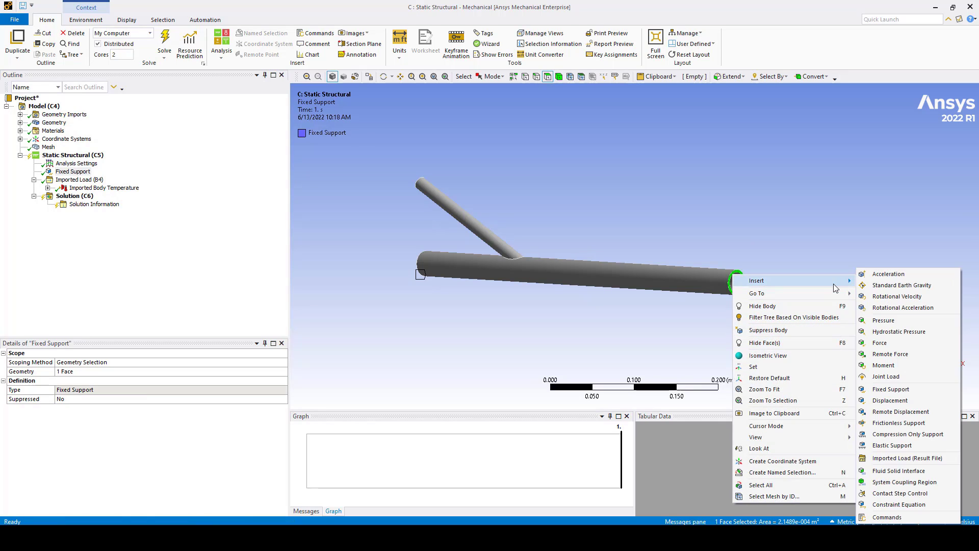
click(896, 390)
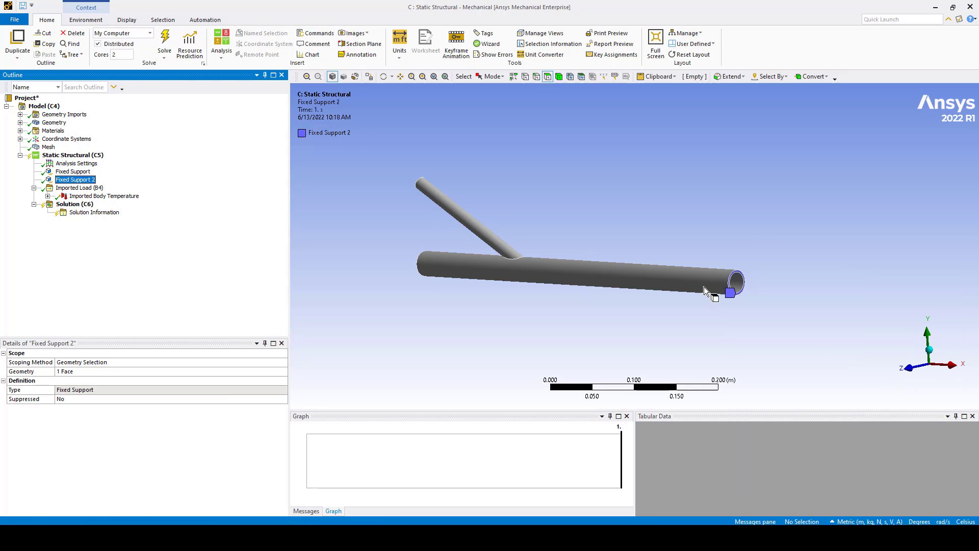
Insert a Total Deformation result under the Solution
right_click(76, 206)
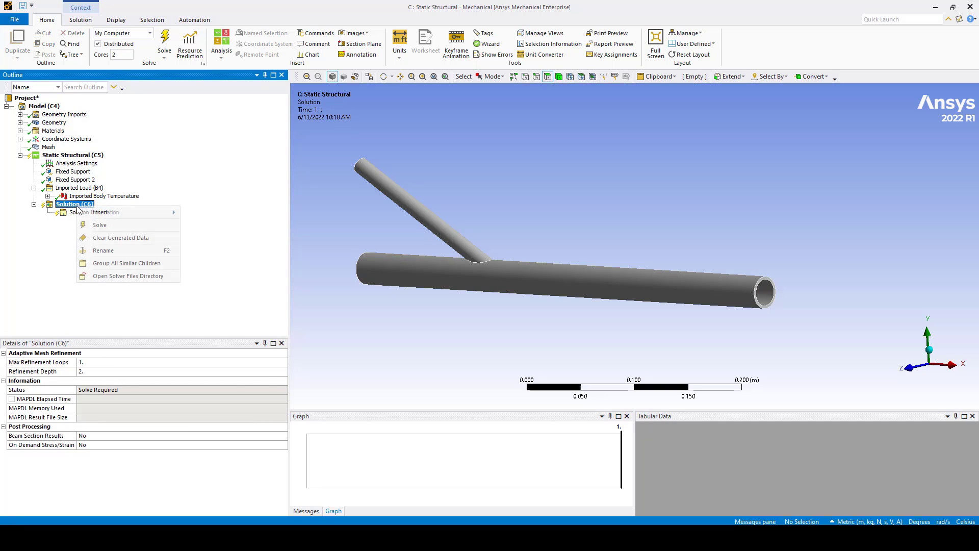
mouse_move(113, 214)
mouse_move(222, 236)
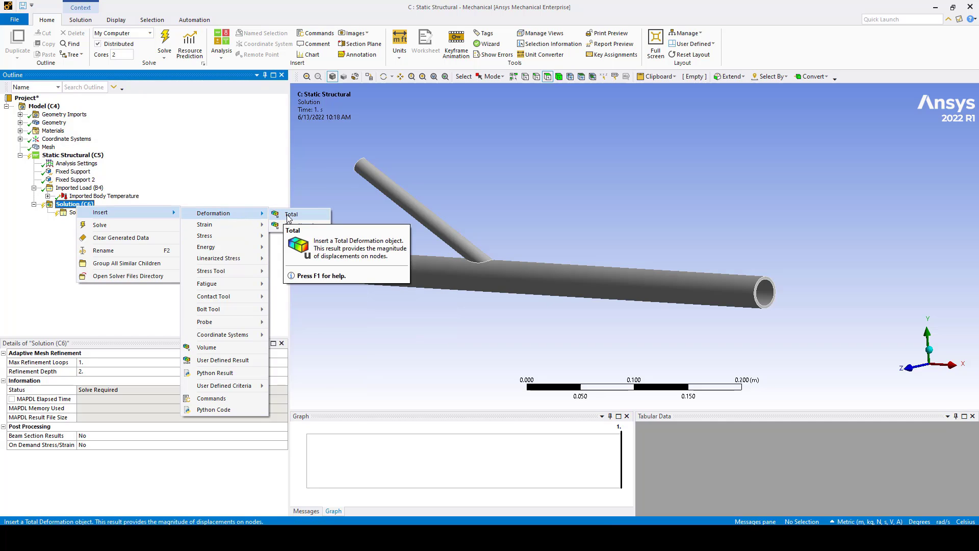
click(284, 215)
Insert a Thermal Strain result under the Solution
right_click(75, 204)
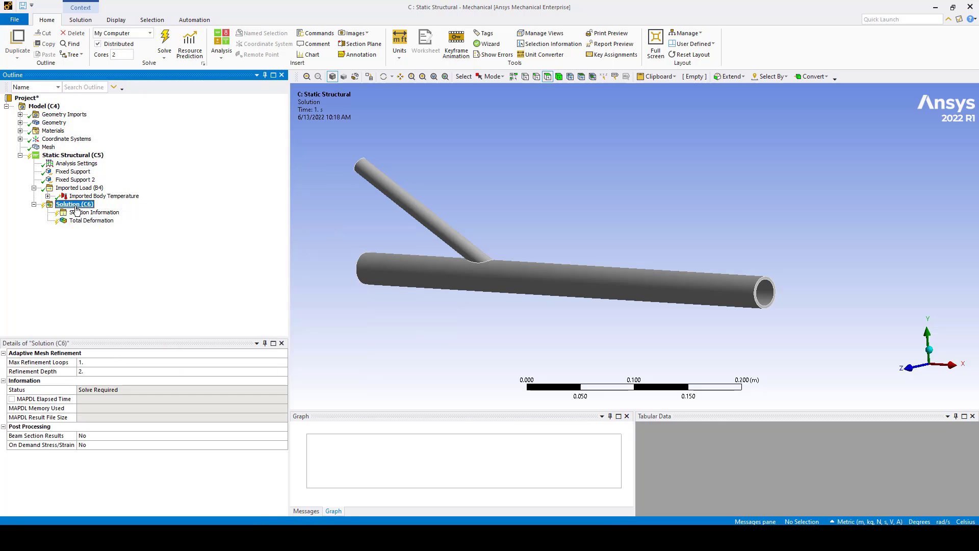
mouse_move(235, 234)
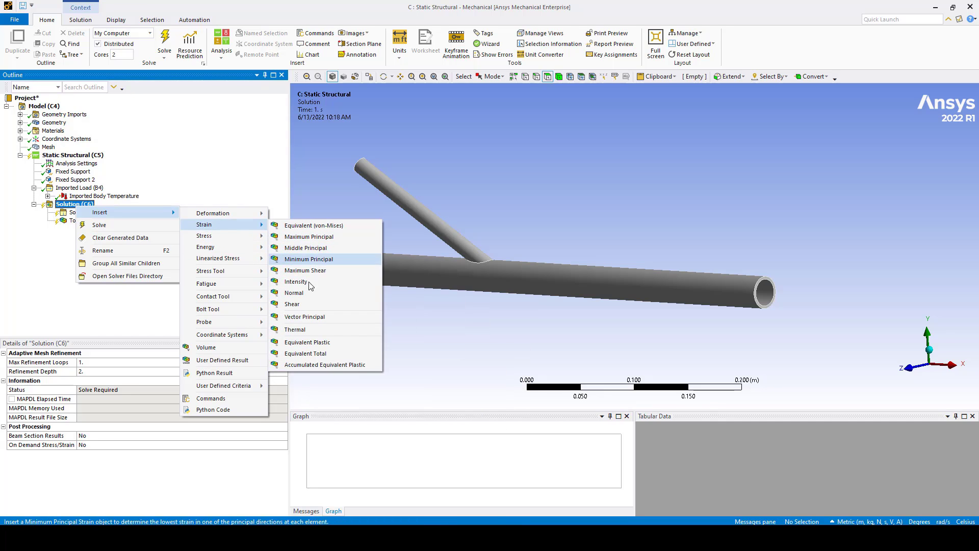
click(312, 331)
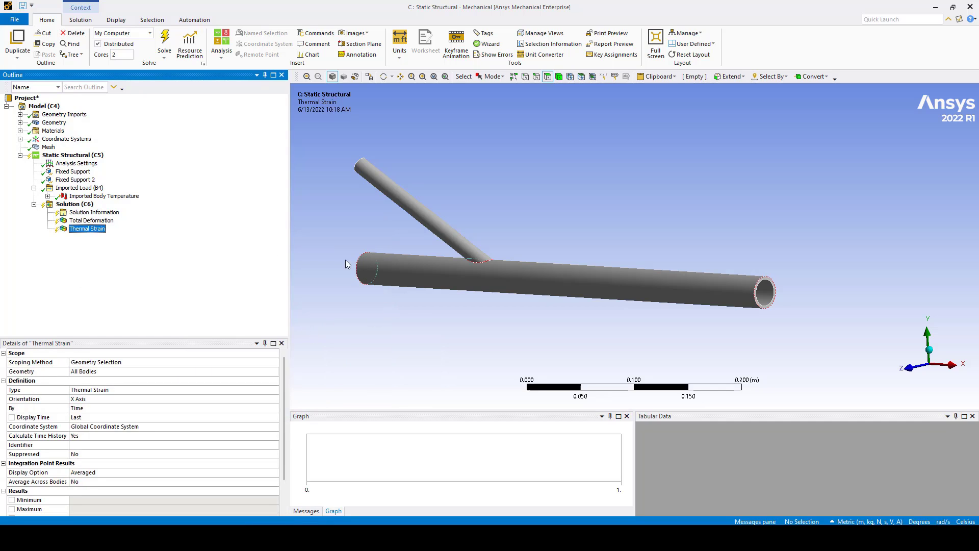
right_click(77, 205)
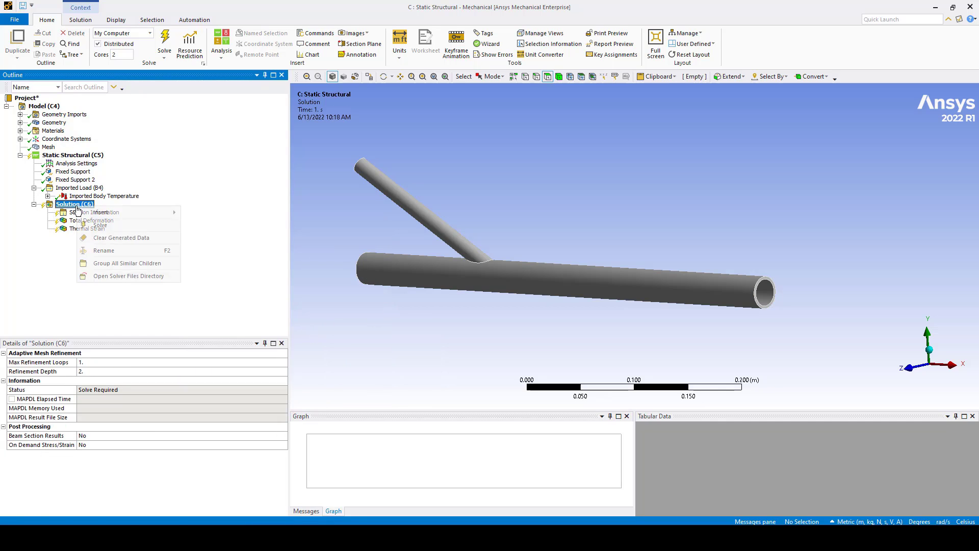
Solve the model and show the X-axis Thermal Strain contour (-1.0834e-003 to 6.343e-003 m/m) at the pipe junction
click(100, 225)
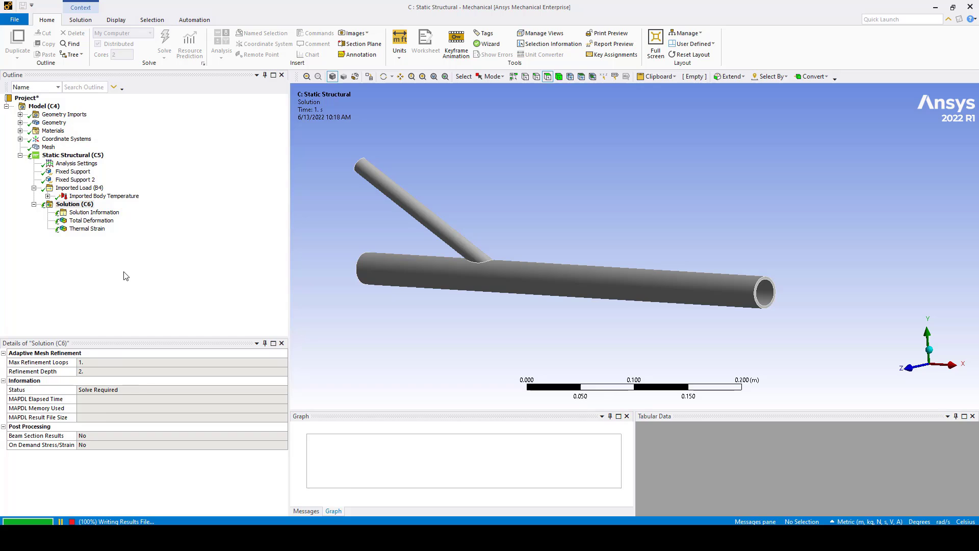
click(87, 229)
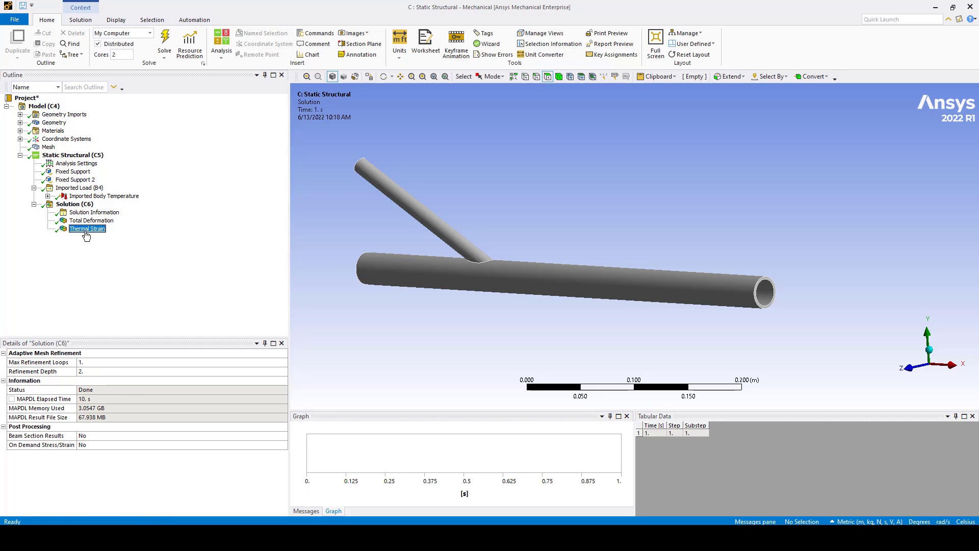
drag(495, 272, 530, 284)
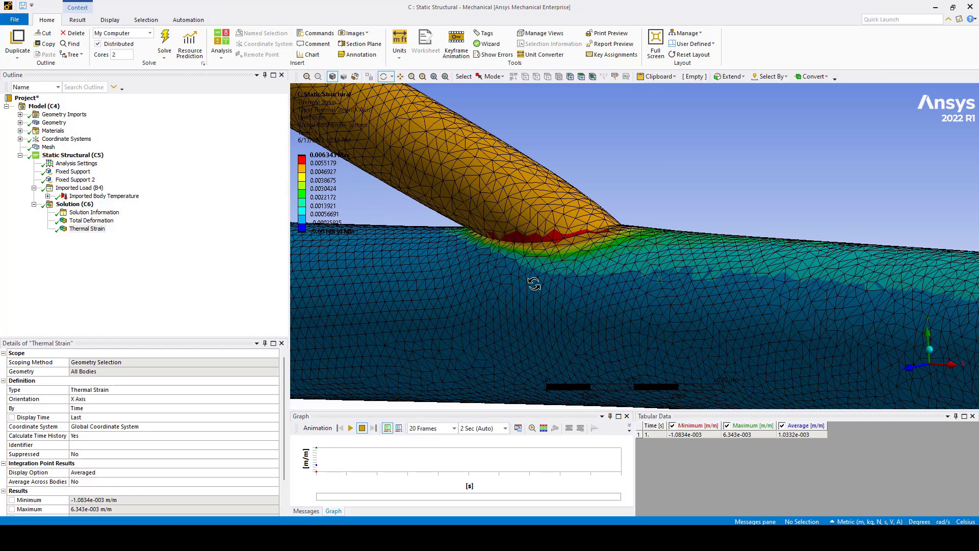
scroll(539, 274, down, 3)
scroll(543, 271, down, 3)
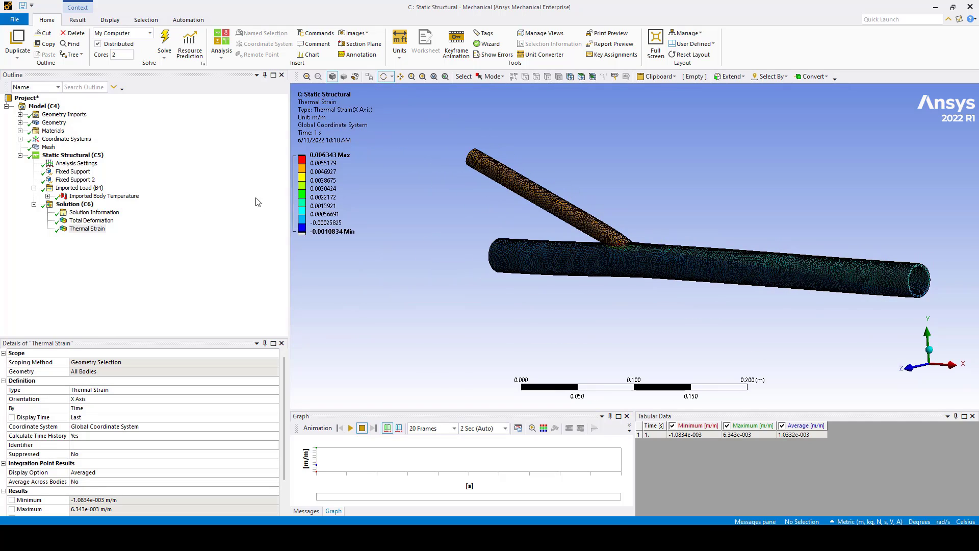